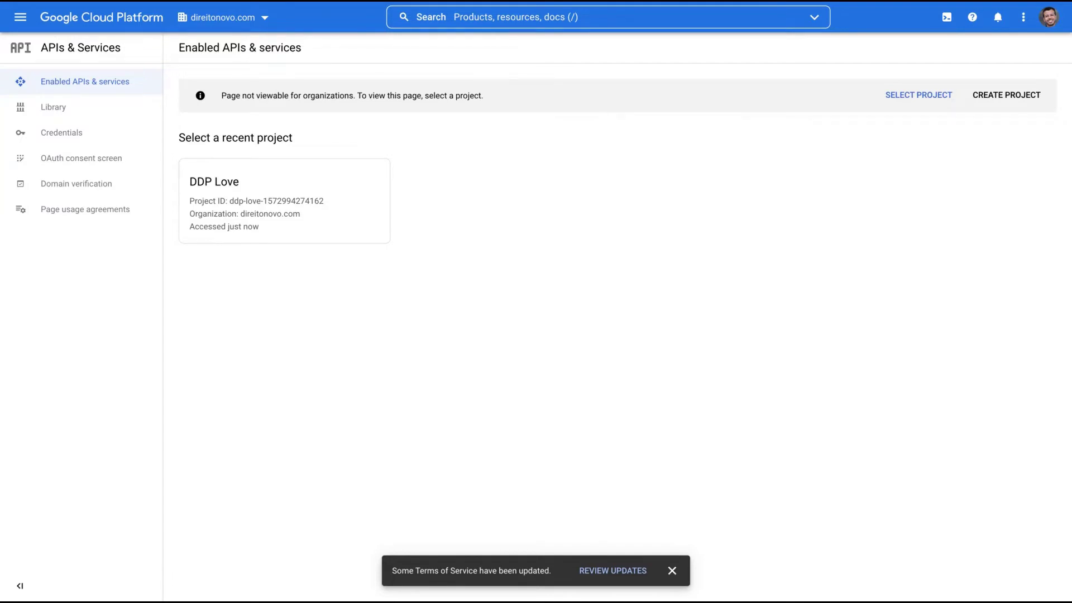
Go to the API Library through the navigation menu.
click(264, 18)
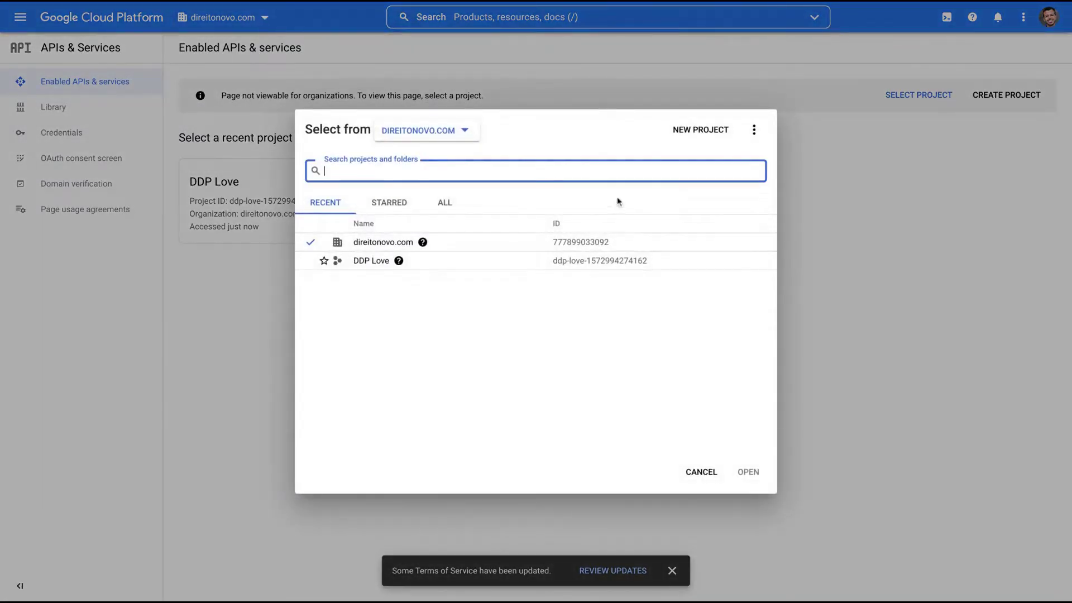
click(702, 472)
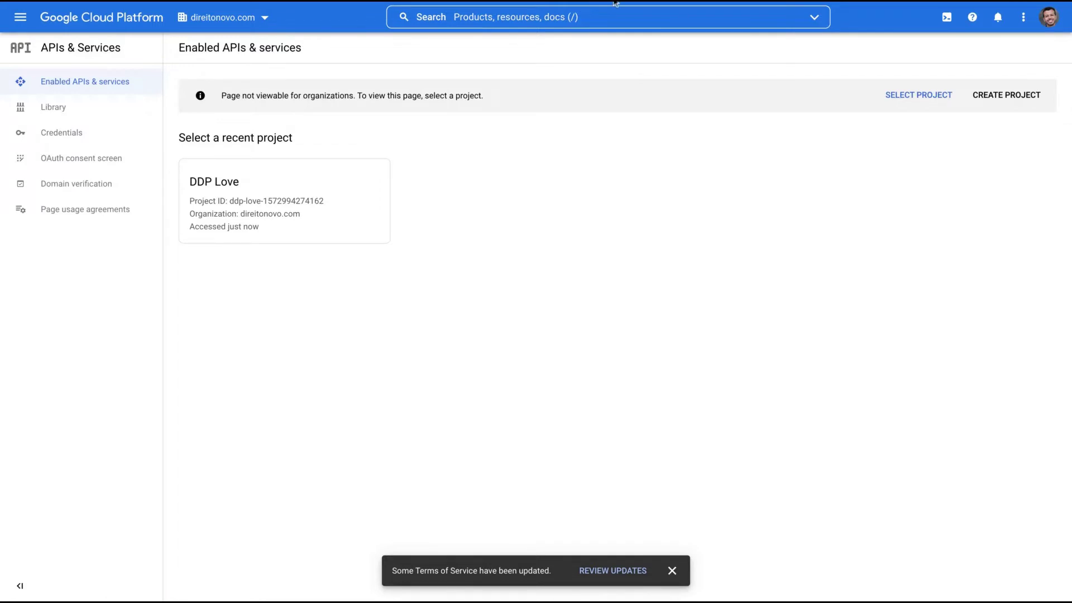
click(22, 18)
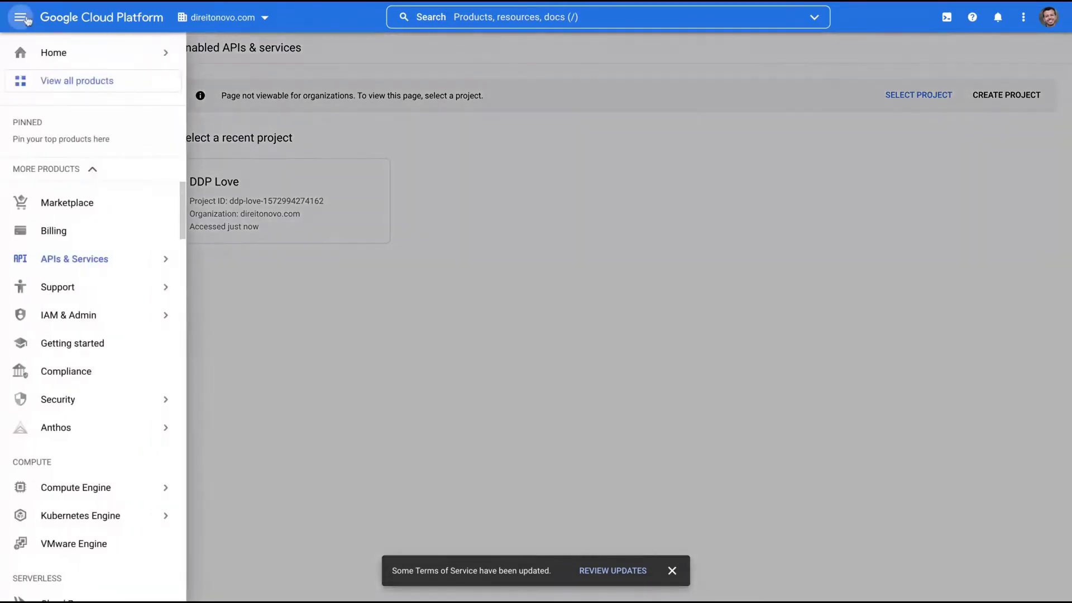
mouse_move(75, 259)
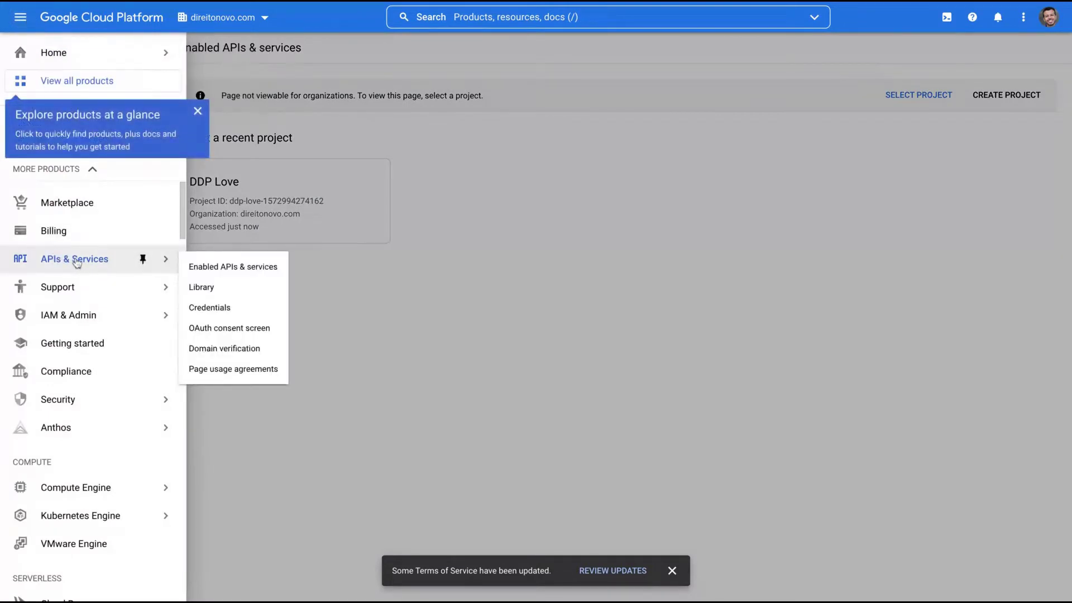
click(208, 297)
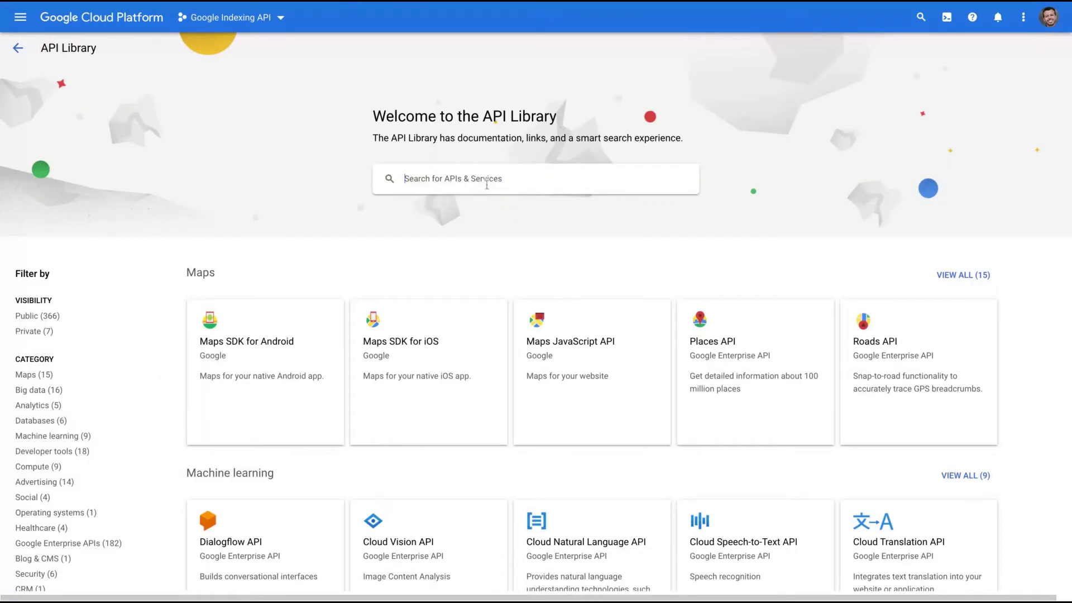
Search the library for 'Indexing API' and enable it.
click(487, 185)
text(Indexing AP)
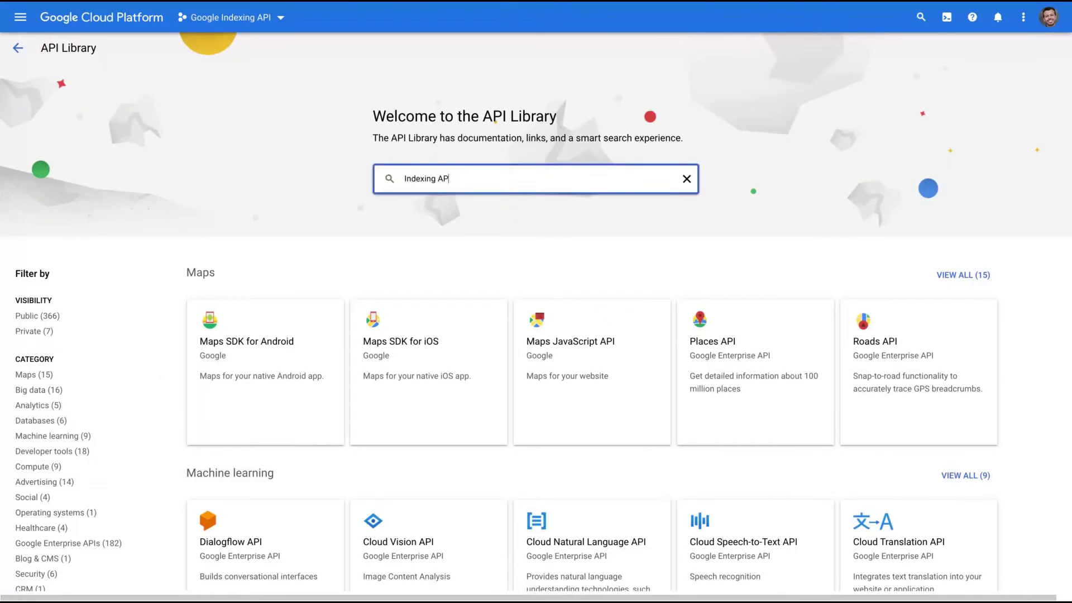
text(I)
key(Return)
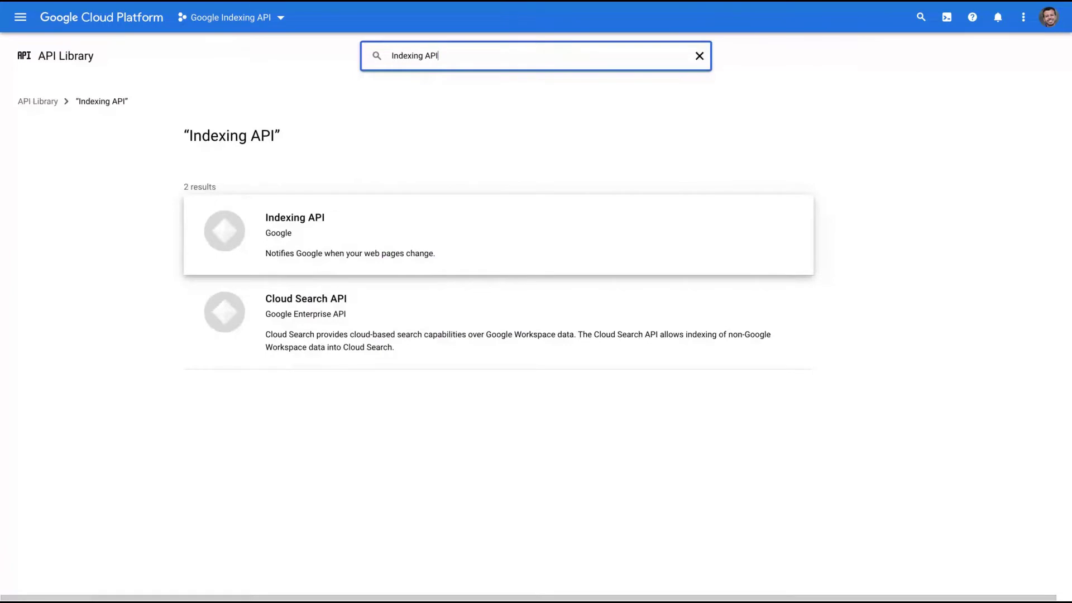
click(294, 218)
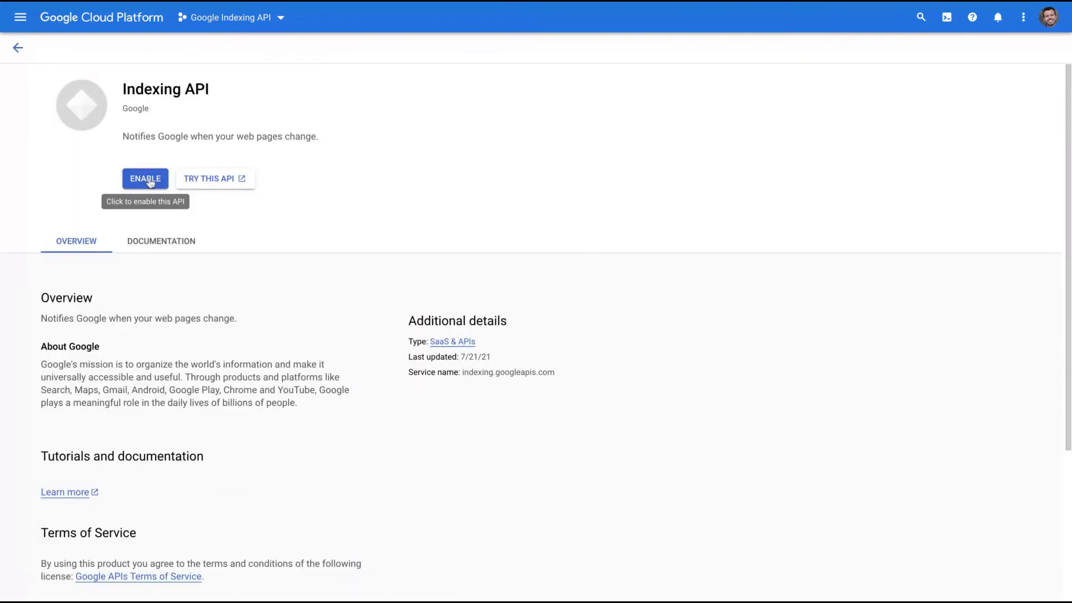
click(147, 179)
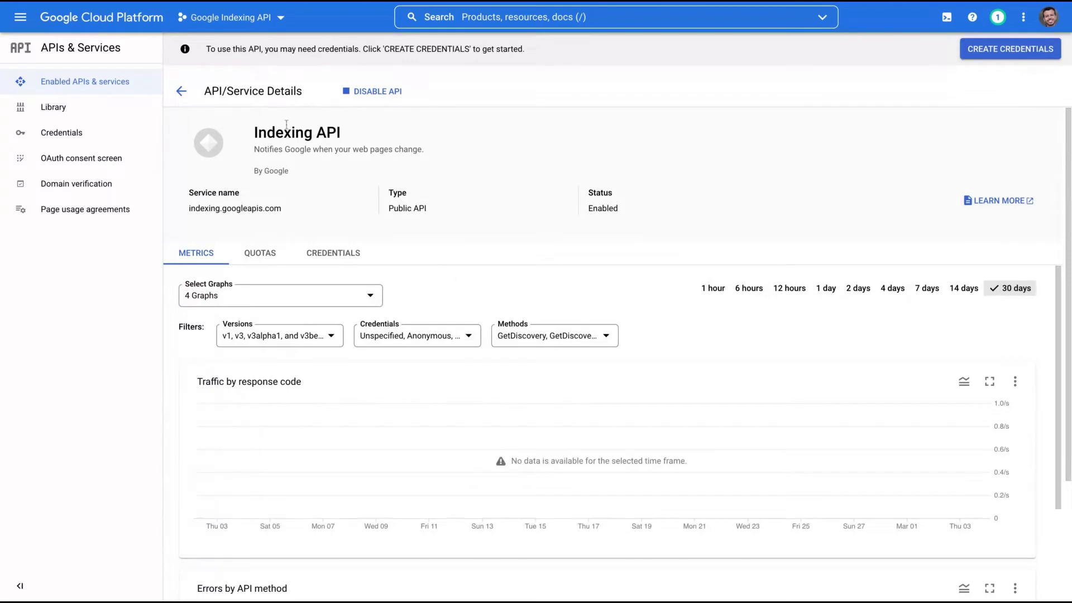
Start a new service account from the Credentials page.
click(101, 138)
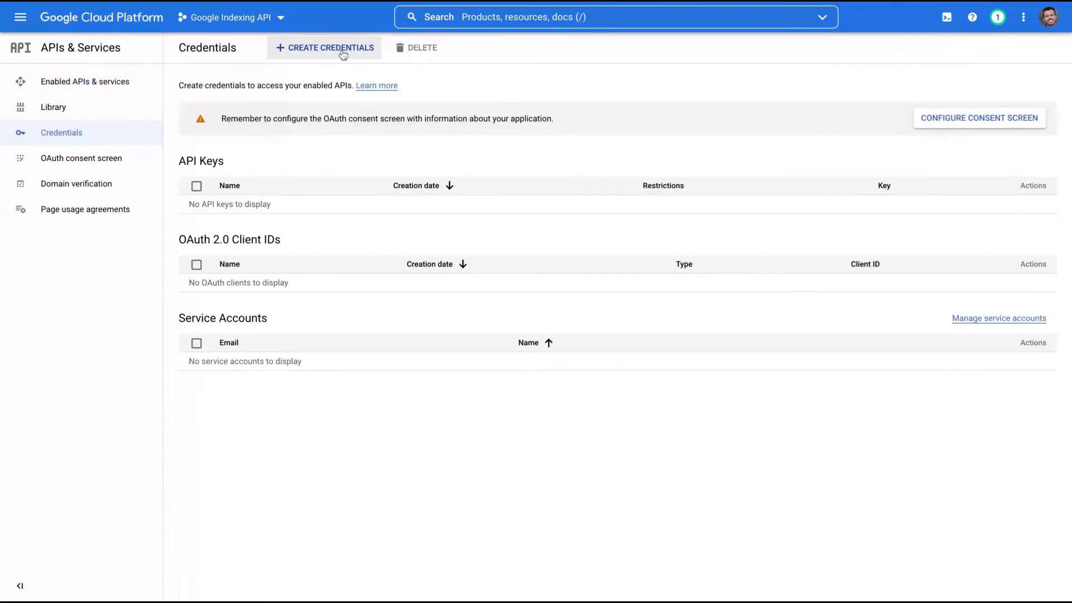
click(342, 50)
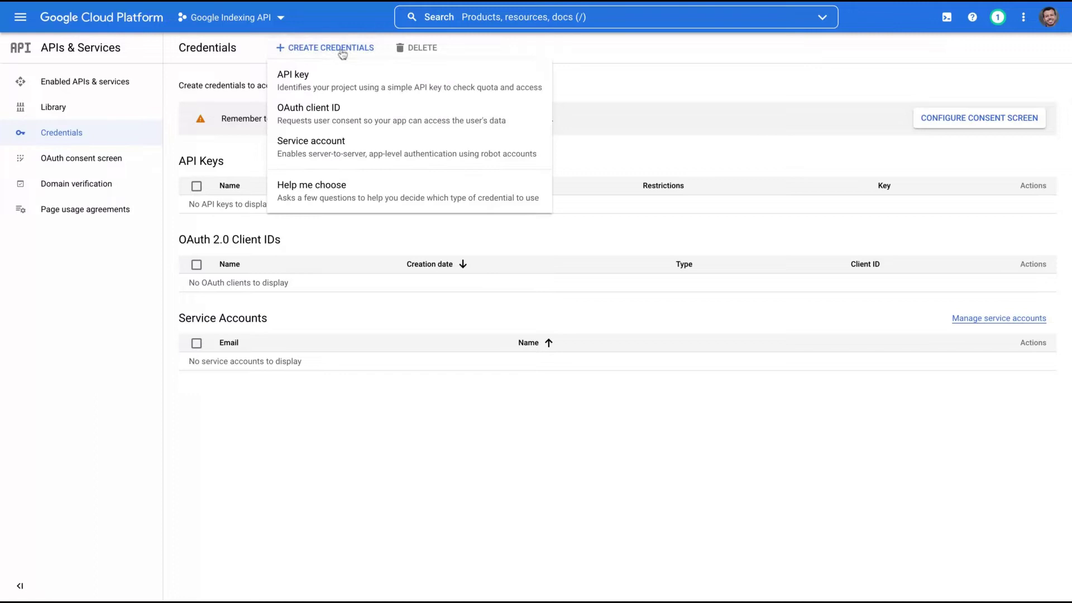
click(312, 150)
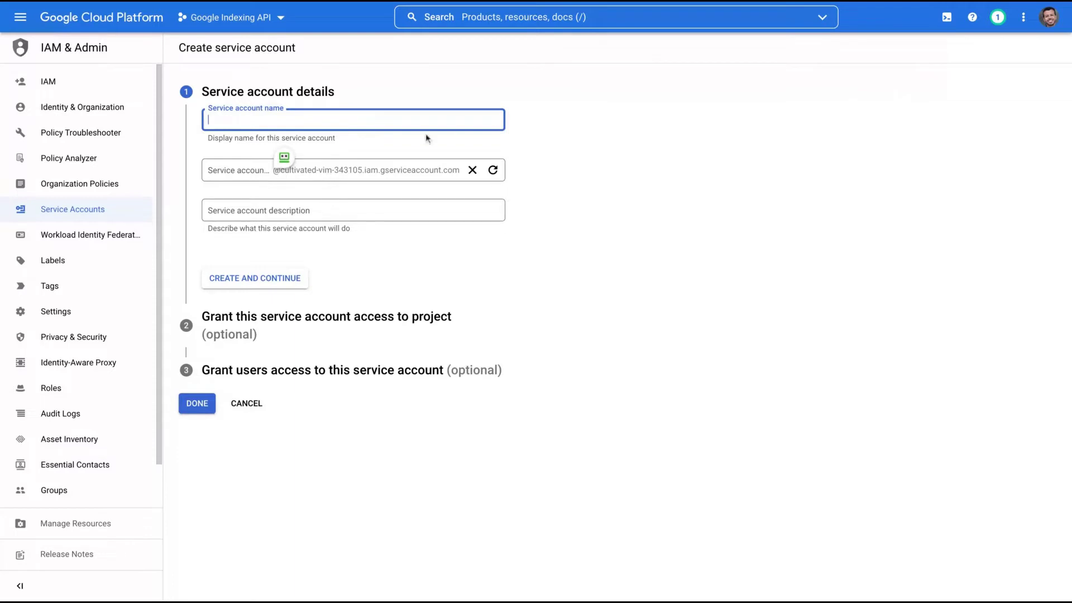
Name the account 'SEOPress Instant Indexing' with description 'SEOPress Instant Indexing API'.
click(568, 3)
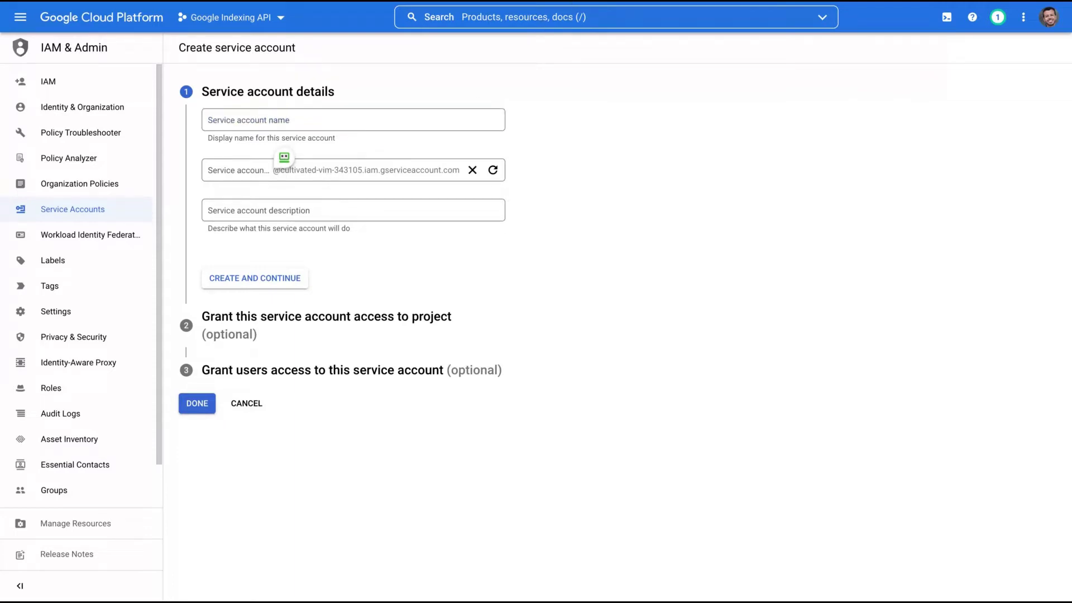
text(SEOPress Instant)
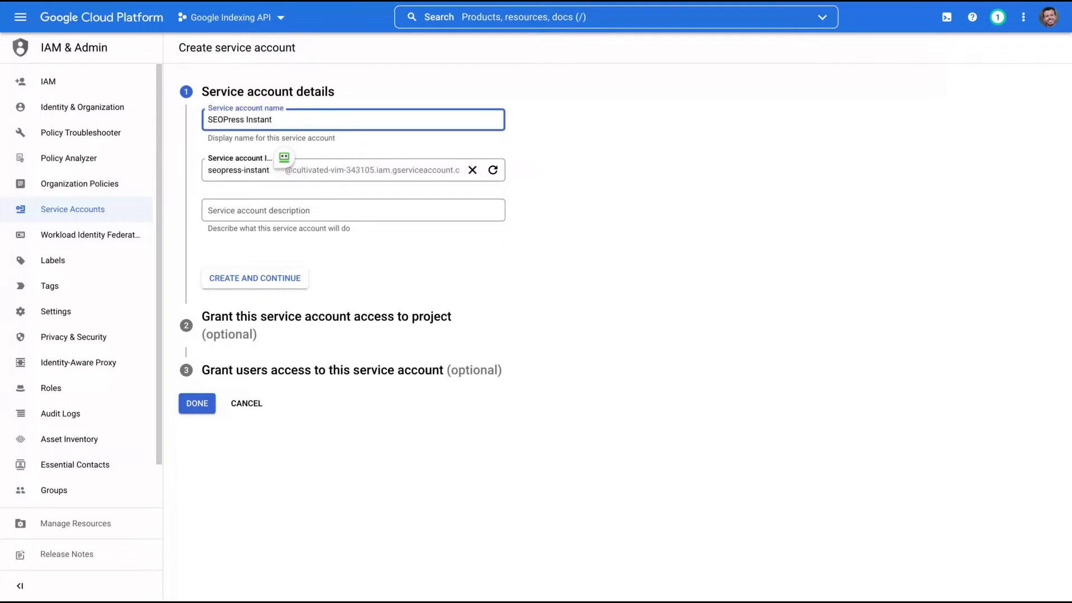
text( Inde)
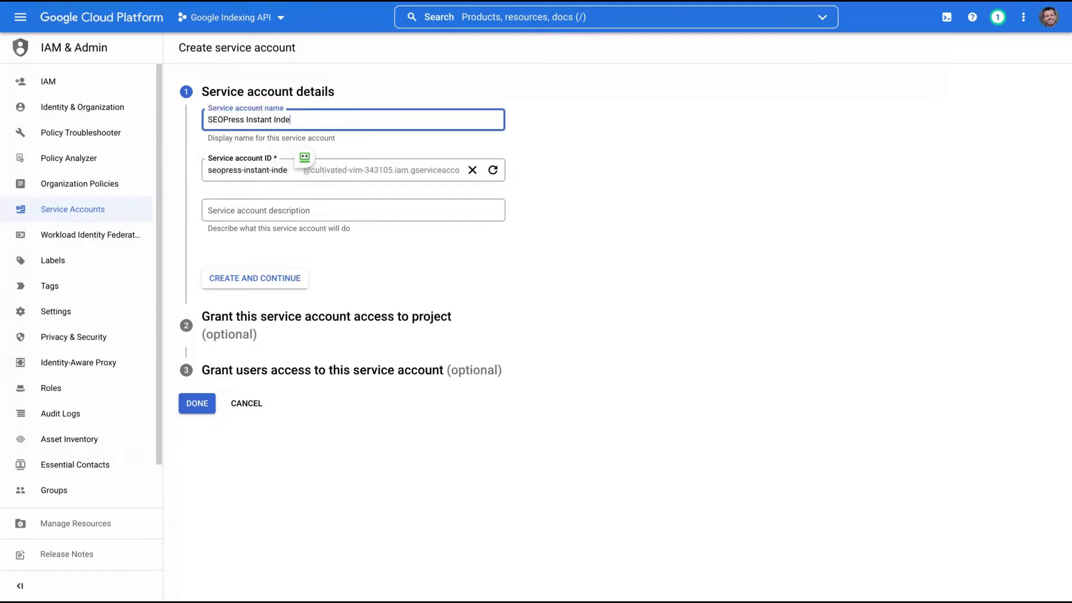
text(n)
text(xing)
key(Left)
key(Left)
key(Left)
key(BackSpace)
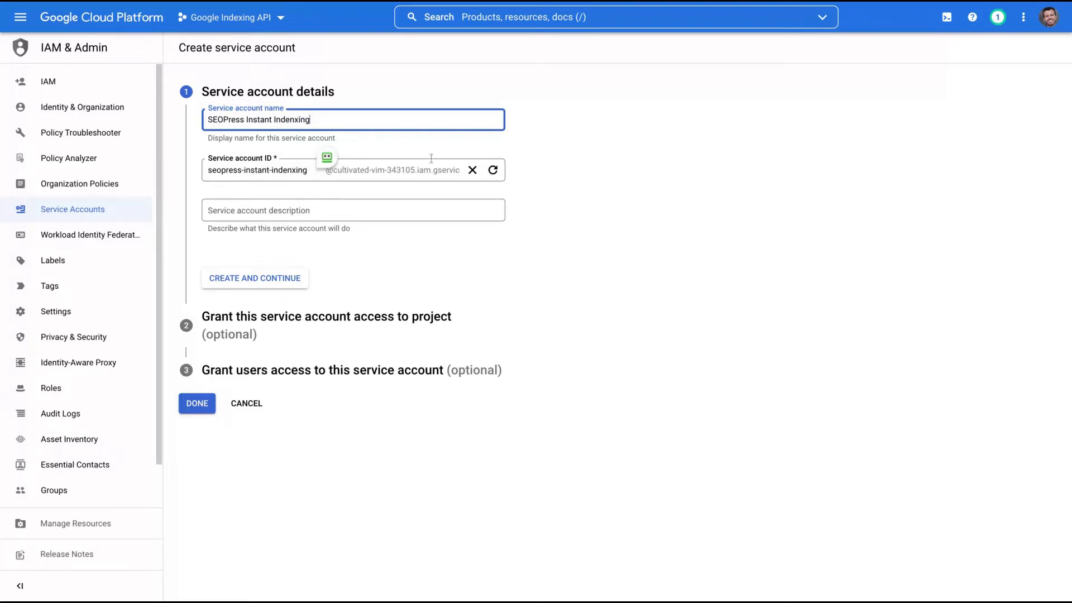
click(351, 210)
text(Seo)
key(BackSpace)
key(BackSpace)
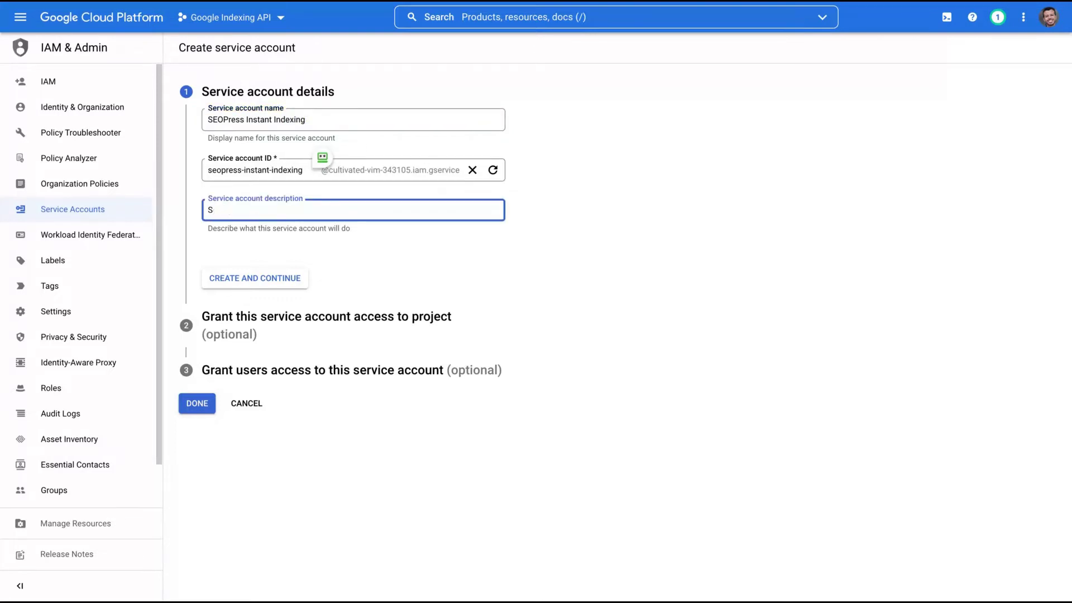
text(EOPress Ins)
text(tant Indexing API)
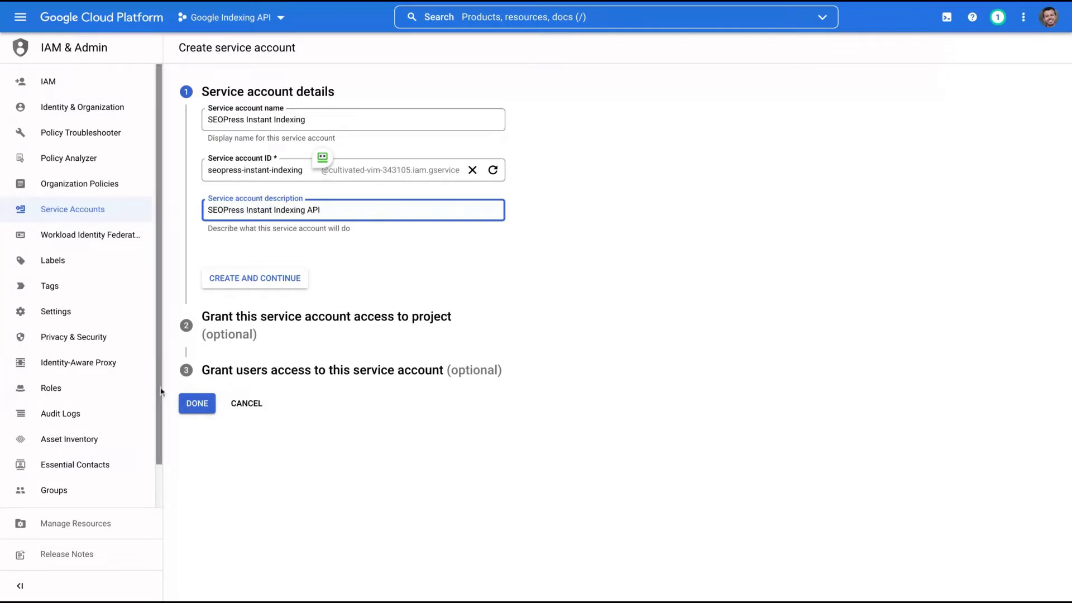
Finish creating the SEOPress Instant Indexing account, granting it the Owner role.
click(263, 282)
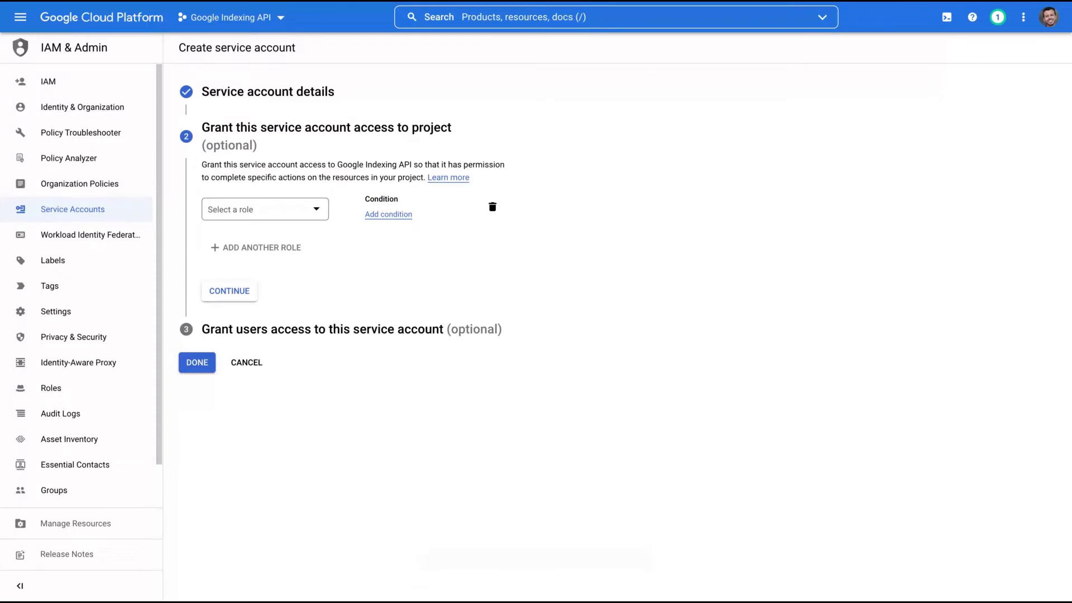
click(316, 210)
mouse_move(341, 274)
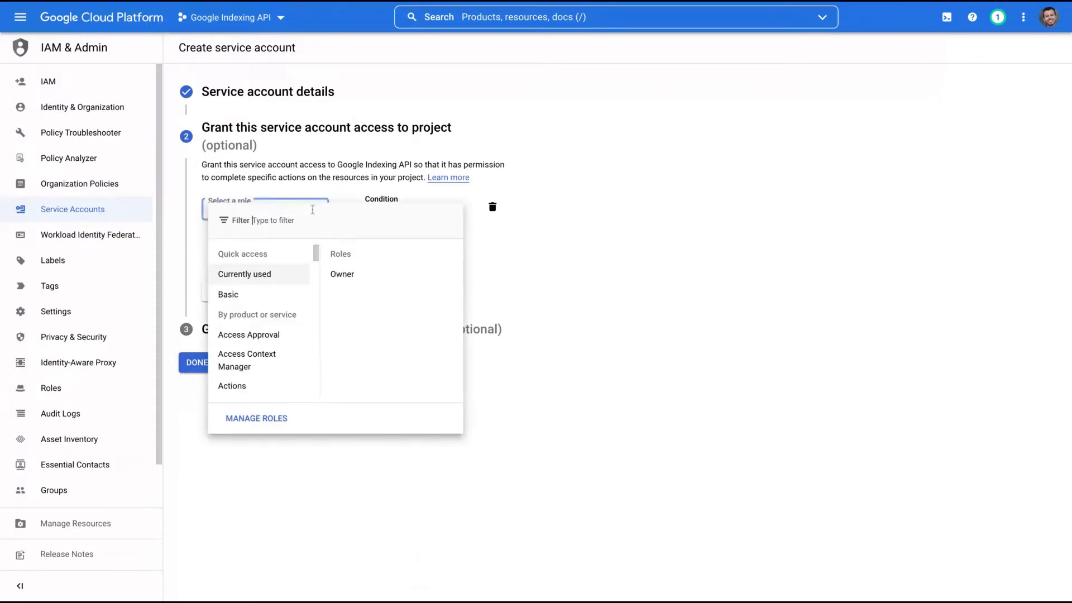
click(343, 275)
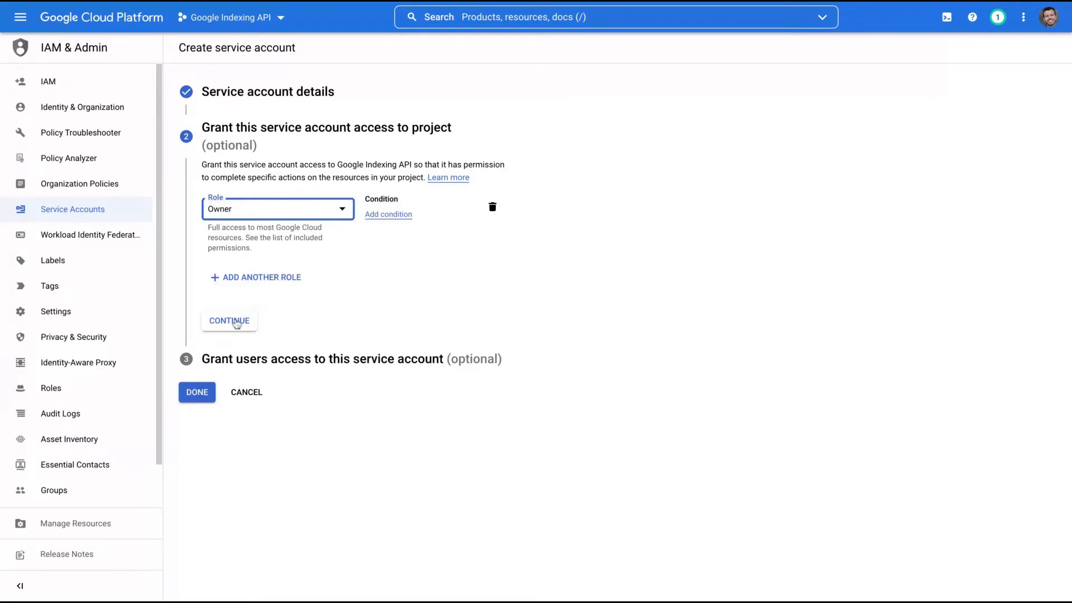
click(236, 321)
click(198, 361)
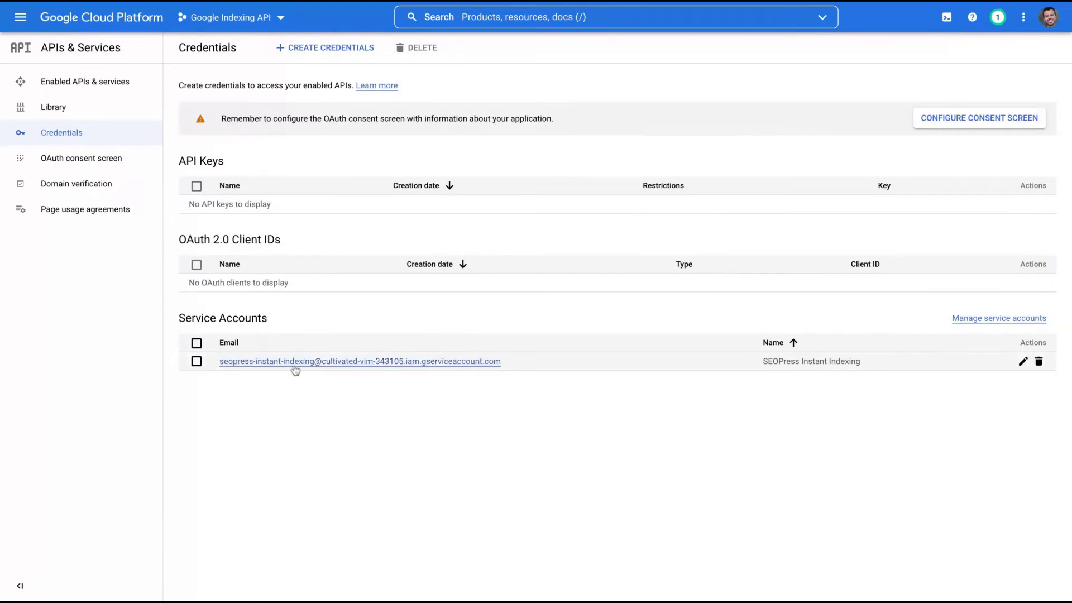
Add a new JSON private key on the account's Keys tab and download it.
click(1024, 363)
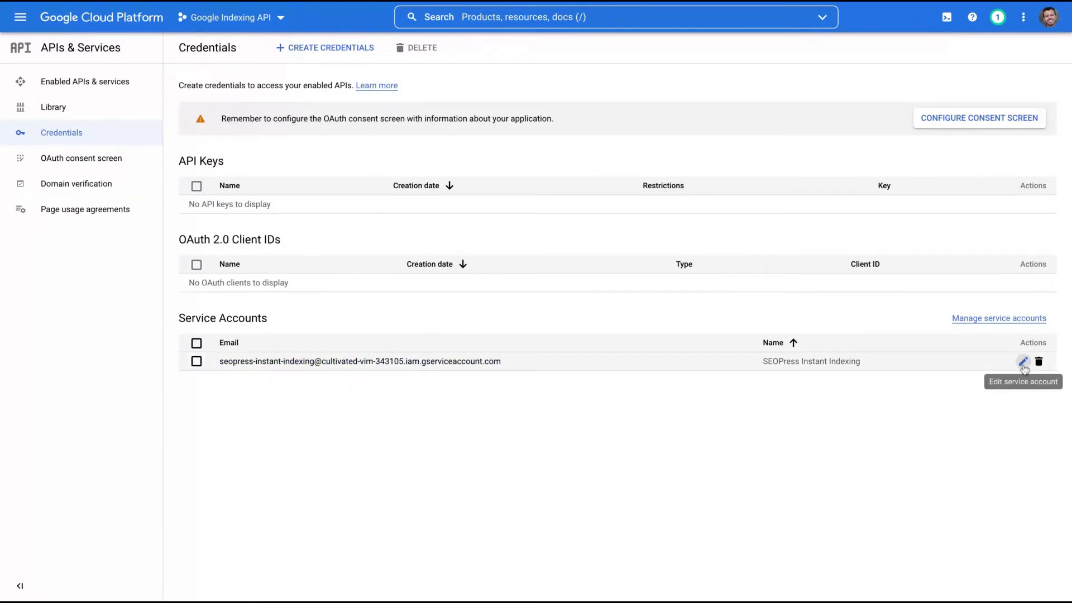
click(335, 78)
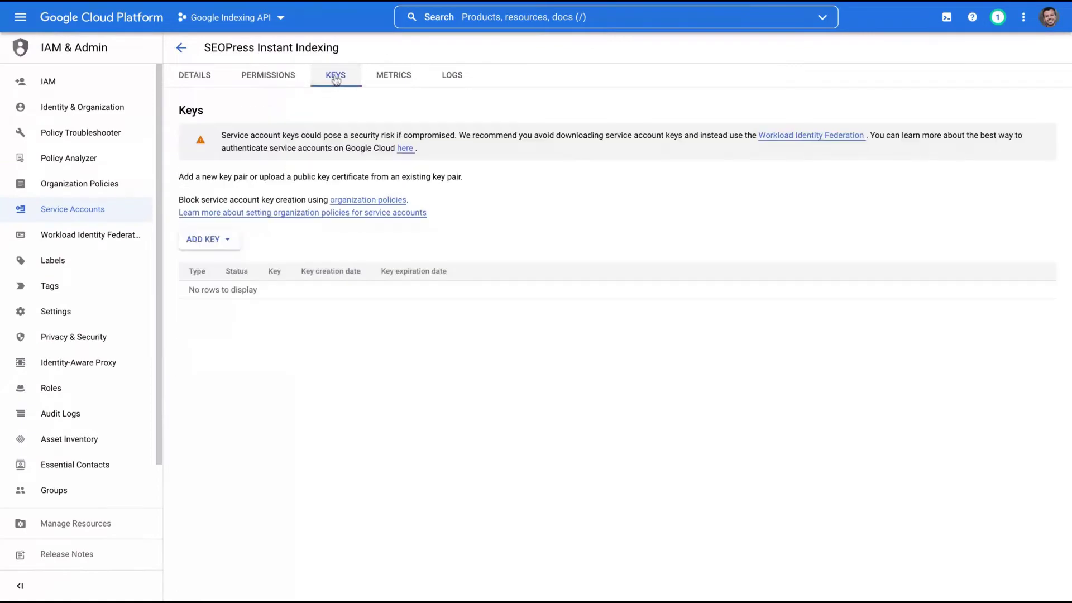
click(221, 238)
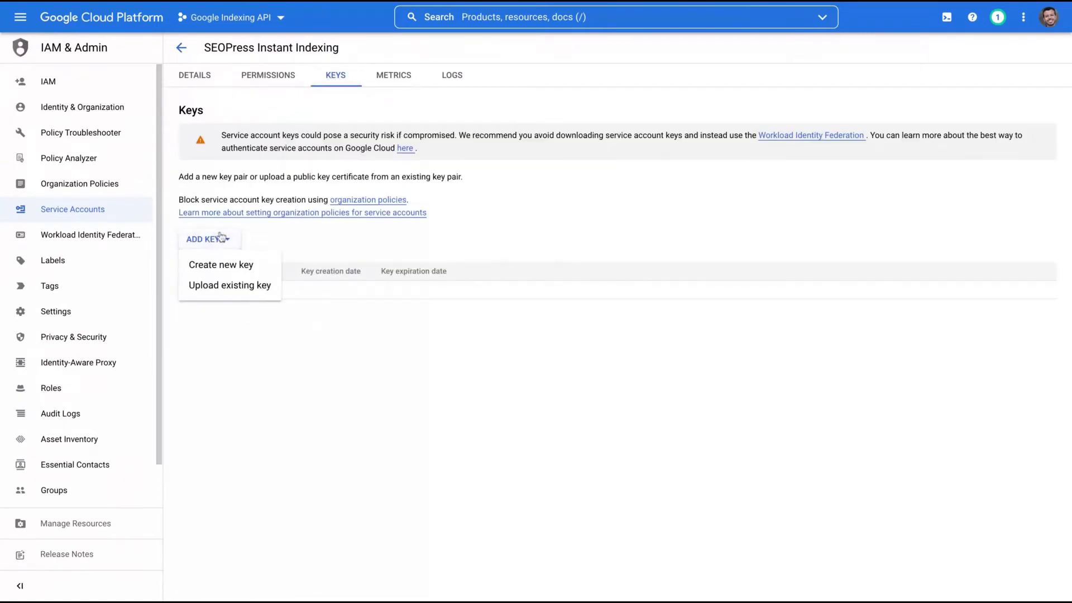
click(225, 266)
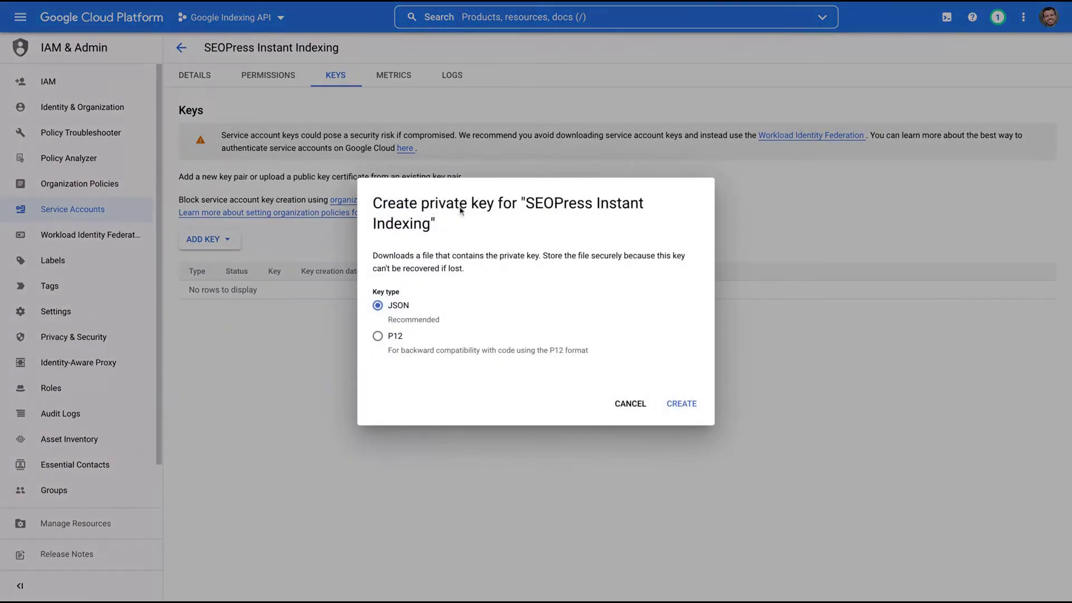
click(676, 404)
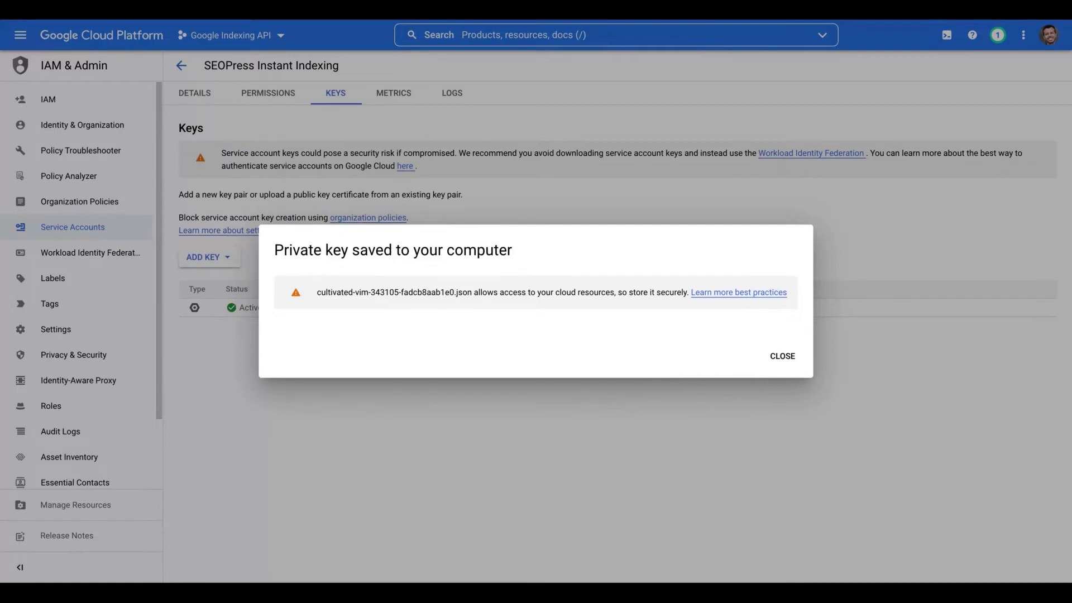
click(688, 170)
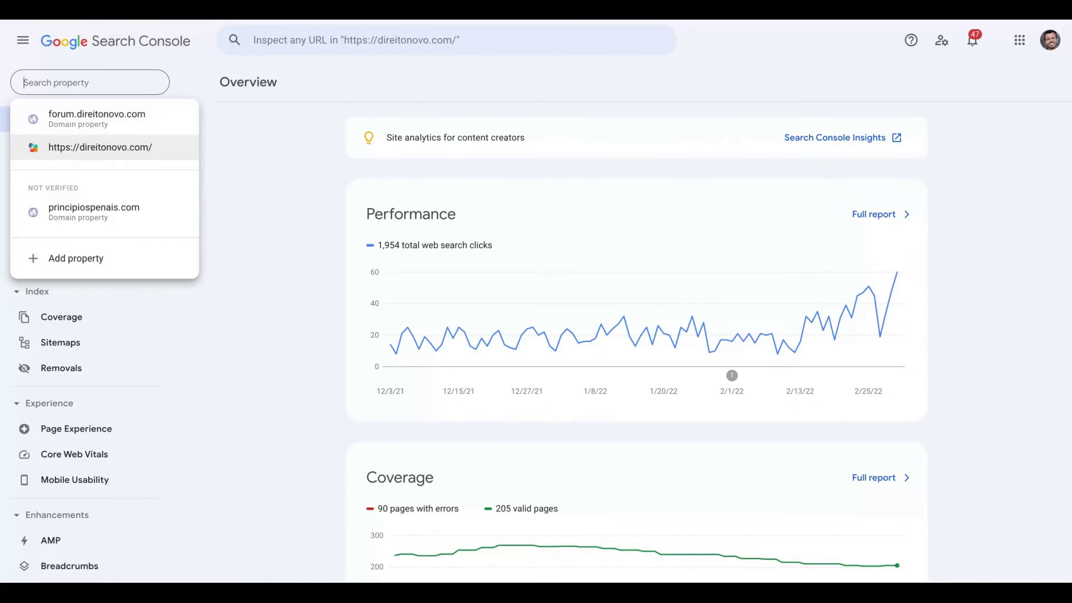
Go to Users and permissions in the direitonovo.com property's settings.
key(Return)
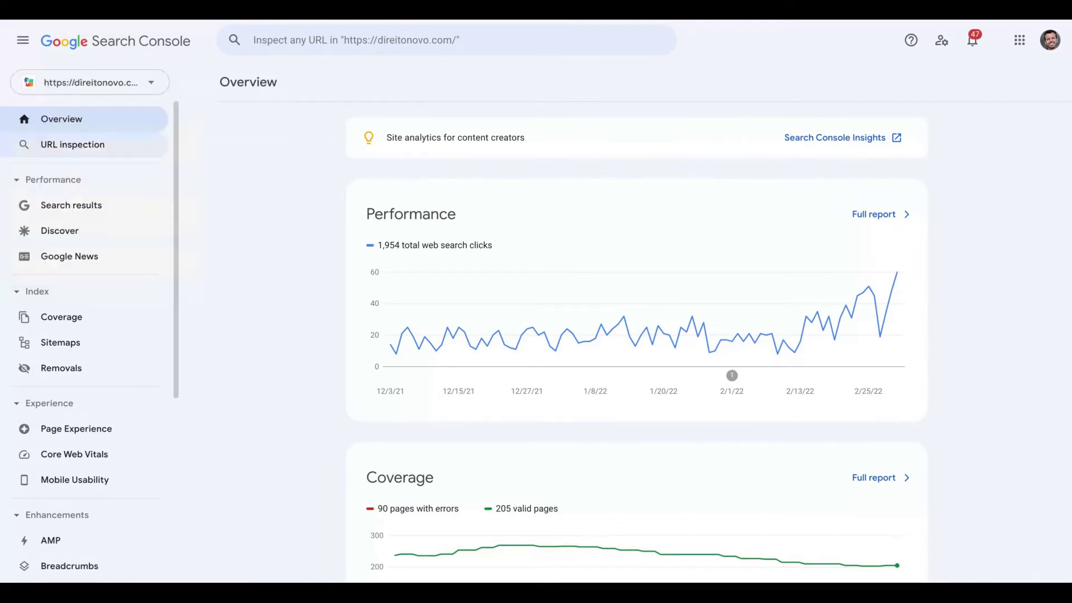
scroll(51, 476, down, 5)
click(53, 478)
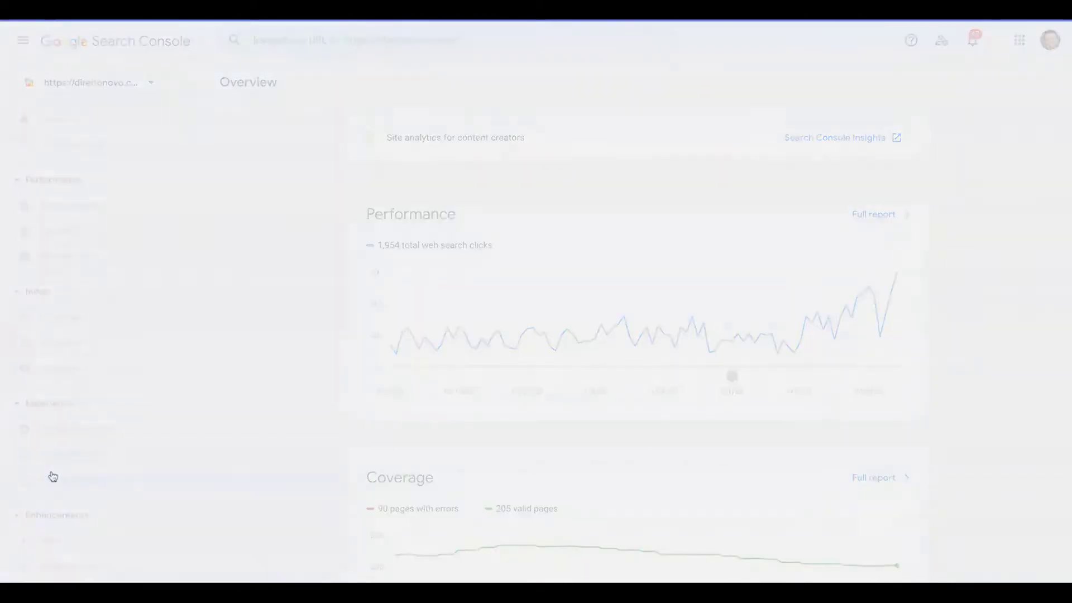
click(550, 197)
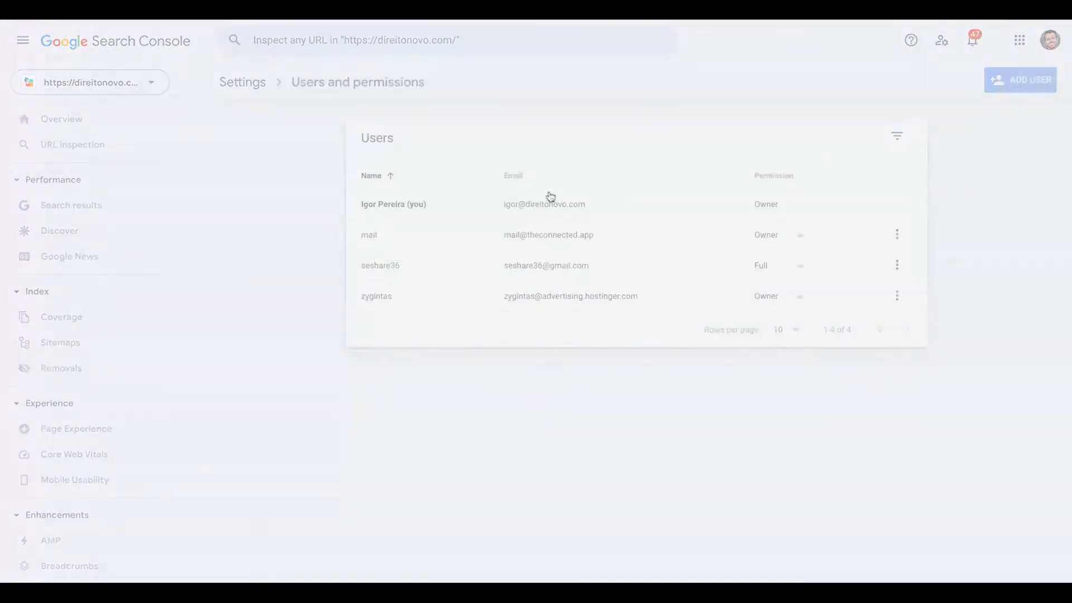
Add the pasted service account email as a user with Owner permission.
click(1024, 73)
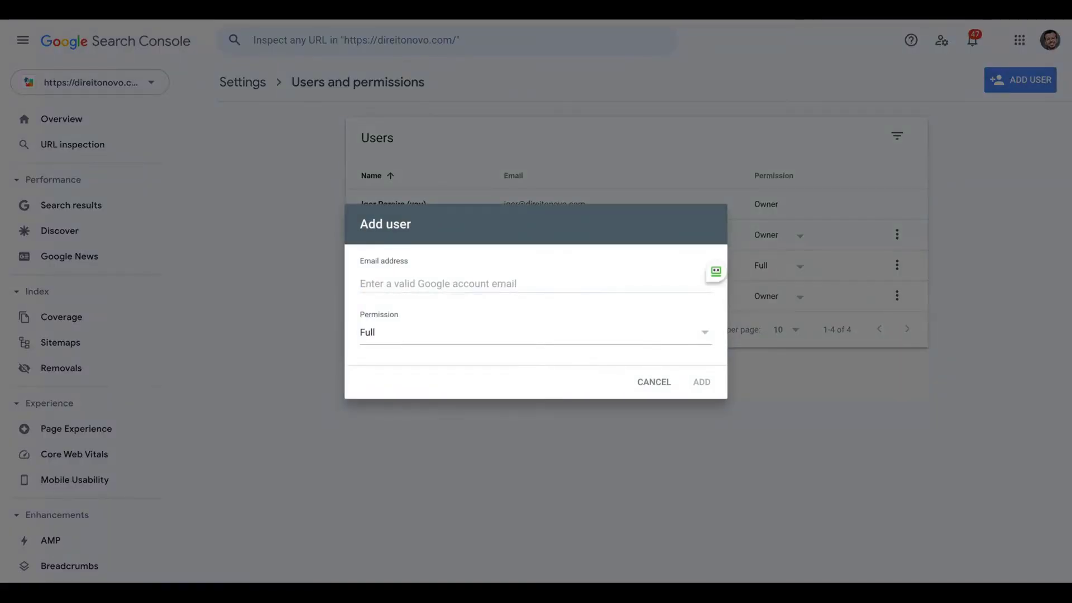
click(446, 284)
key(ctrl+v)
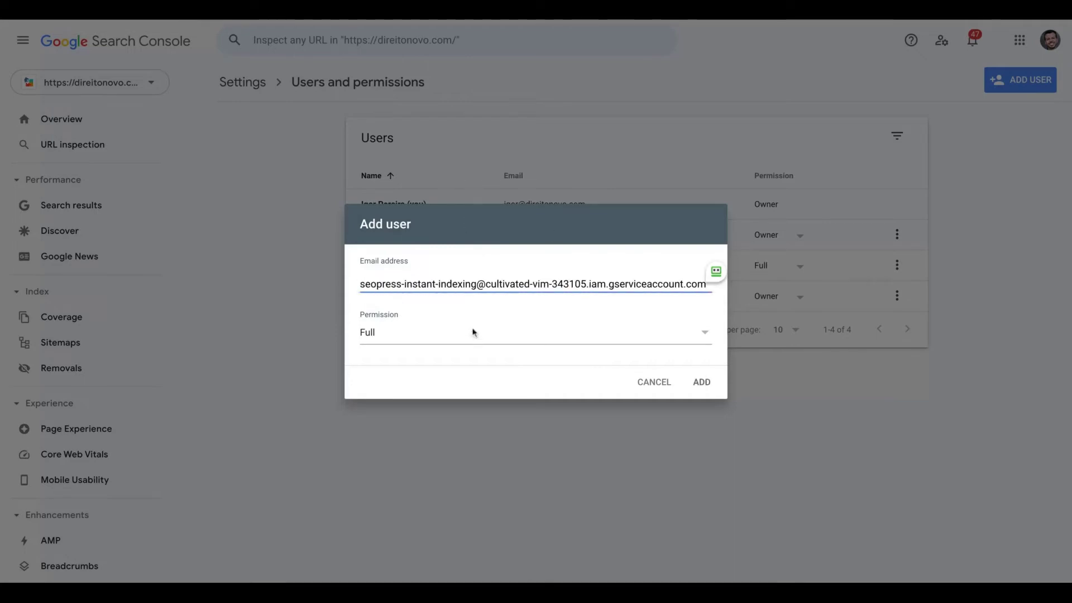
click(472, 332)
click(441, 298)
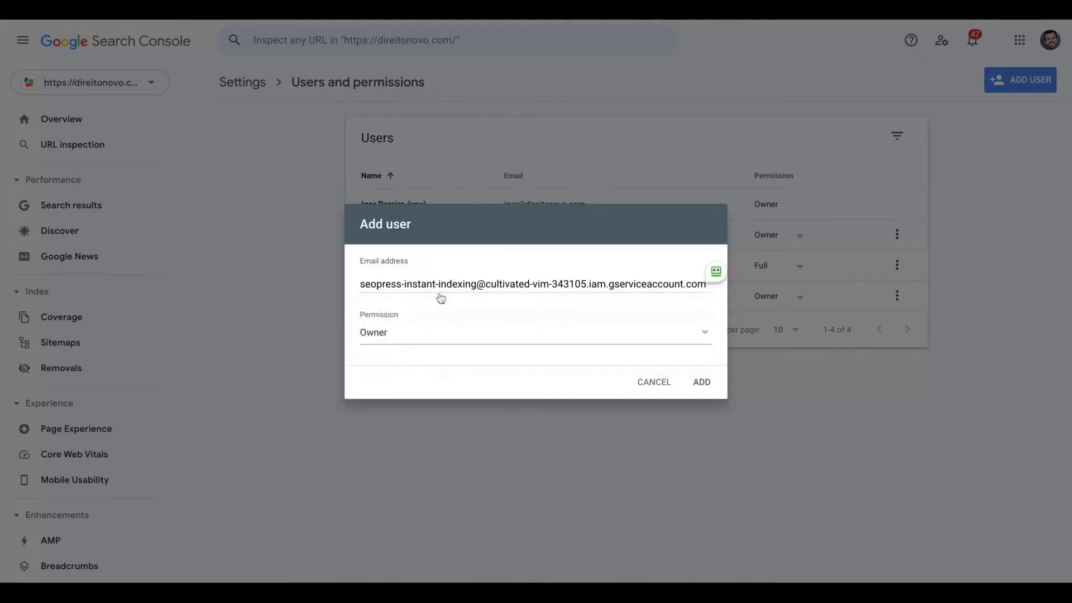
click(698, 373)
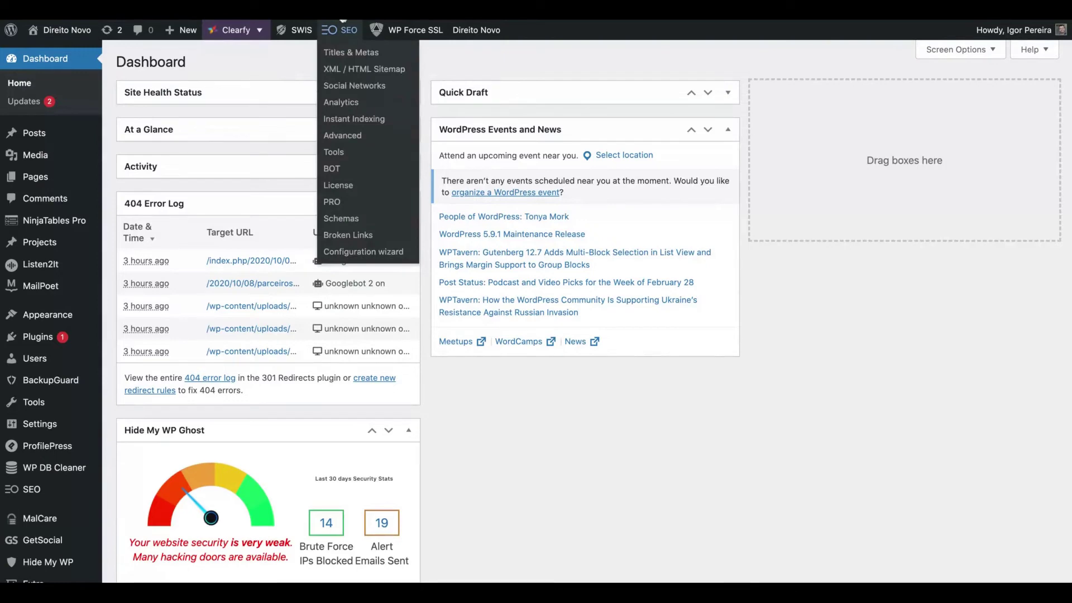
Go to the SEOPress dashboard from the admin bar and scroll down toward Instant Indexing.
click(343, 23)
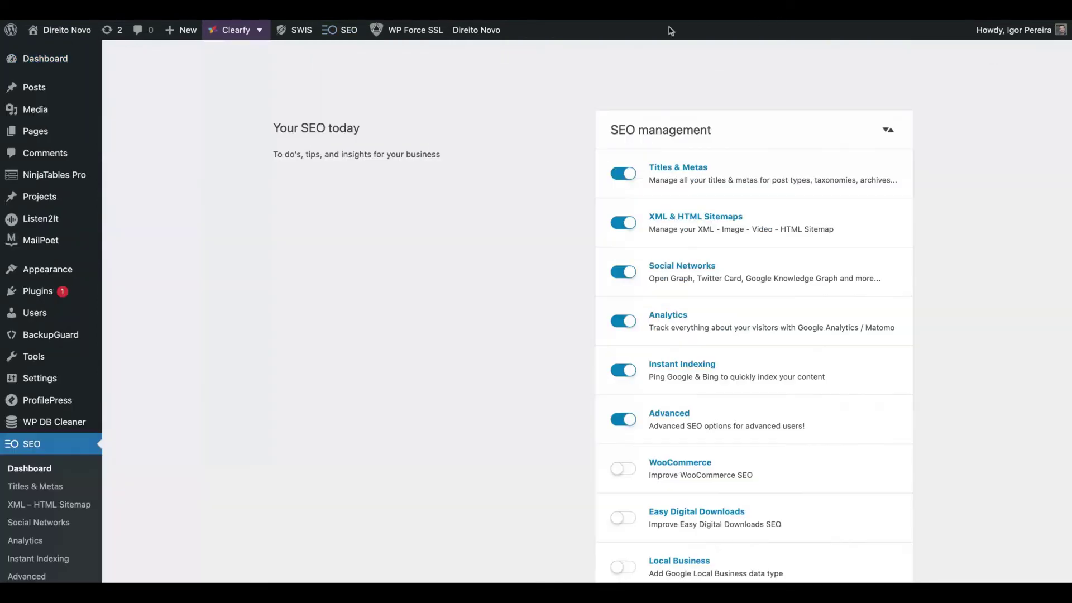
scroll(28, 347, down, 4)
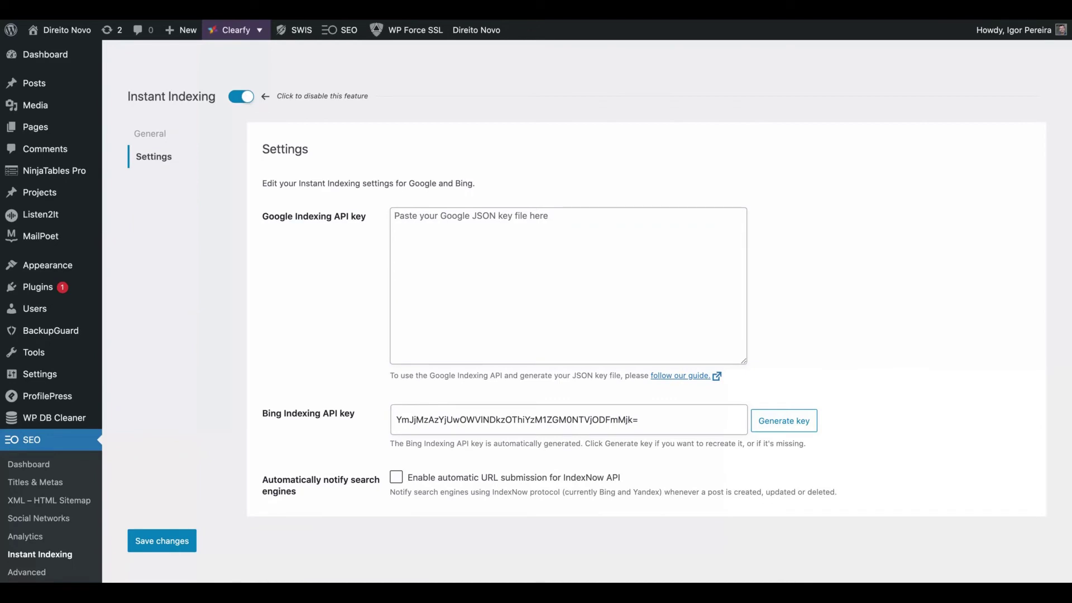
Paste the downloaded Google JSON key into the Indexing API key box.
click(445, 215)
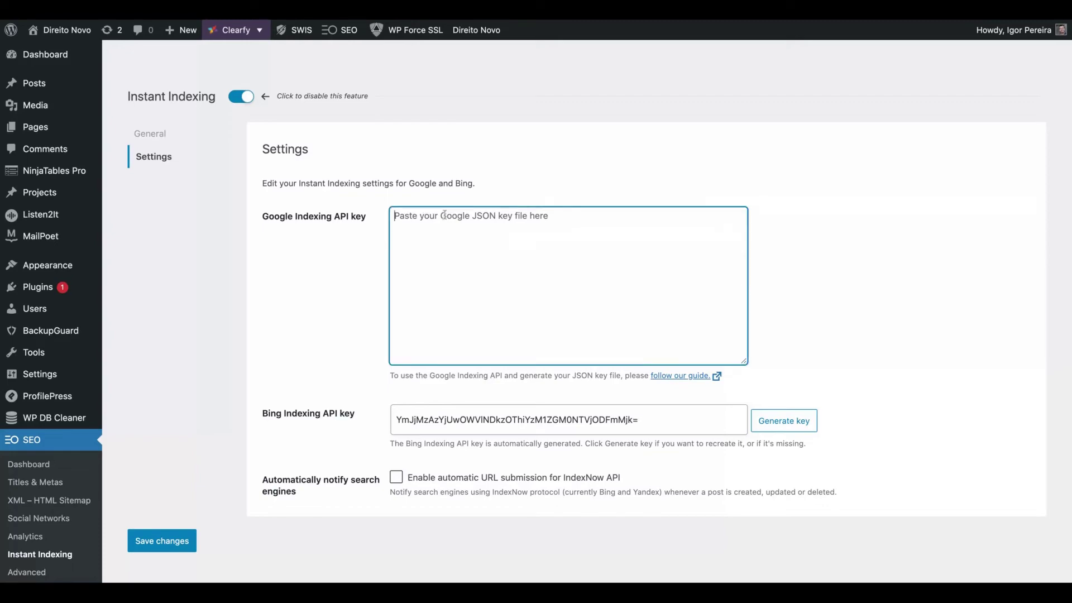
key(ctrl+v)
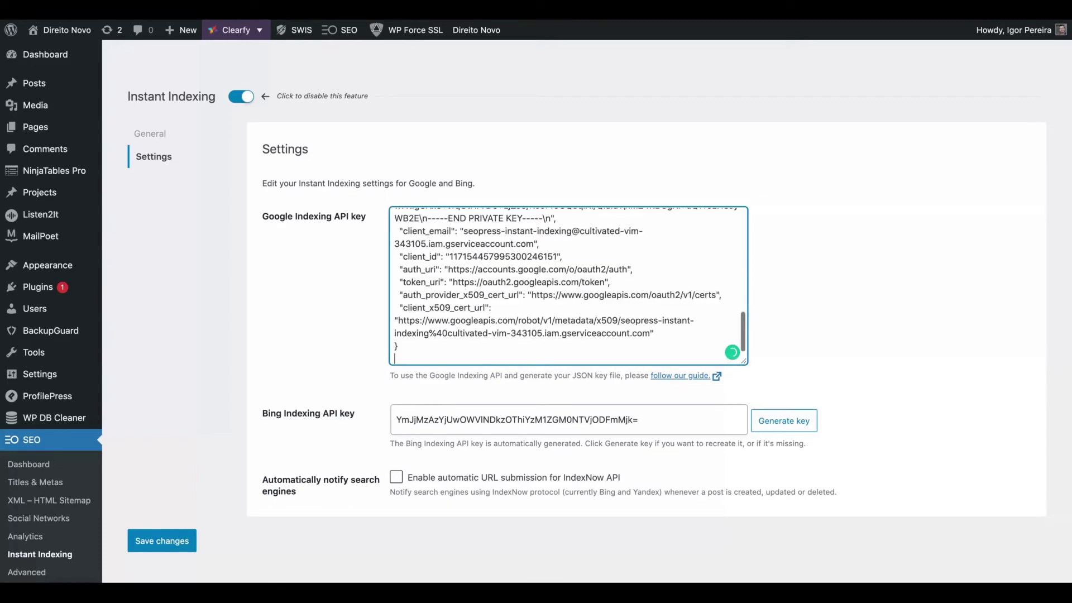
scroll(569, 286, up, 5)
scroll(568, 286, up, 5)
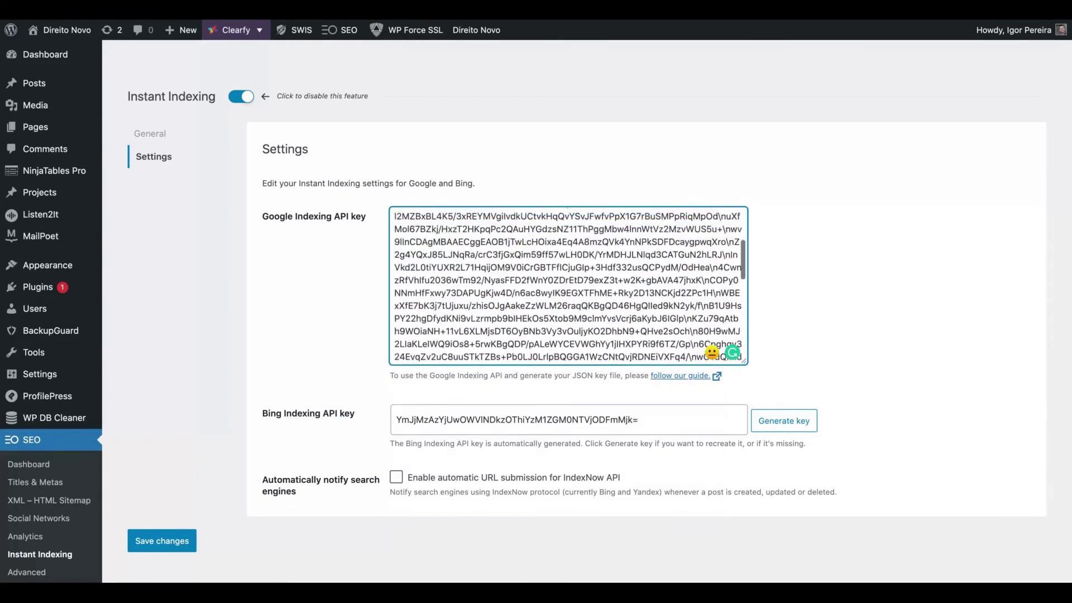
scroll(569, 286, up, 5)
scroll(569, 286, down, 5)
scroll(569, 286, down, 10)
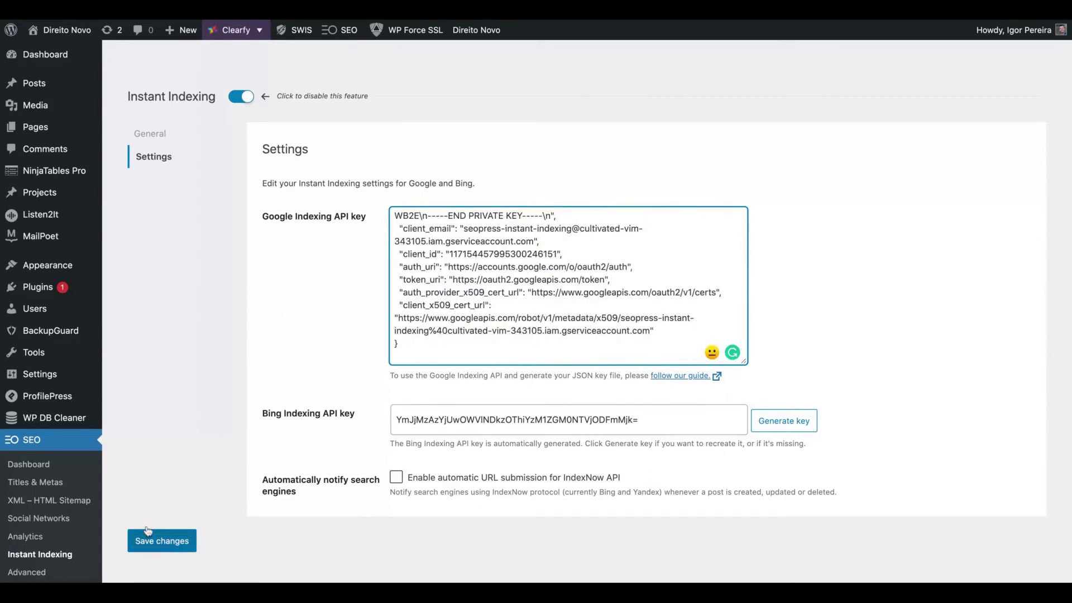
Enable automatic IndexNow URL submission and save the settings.
click(395, 477)
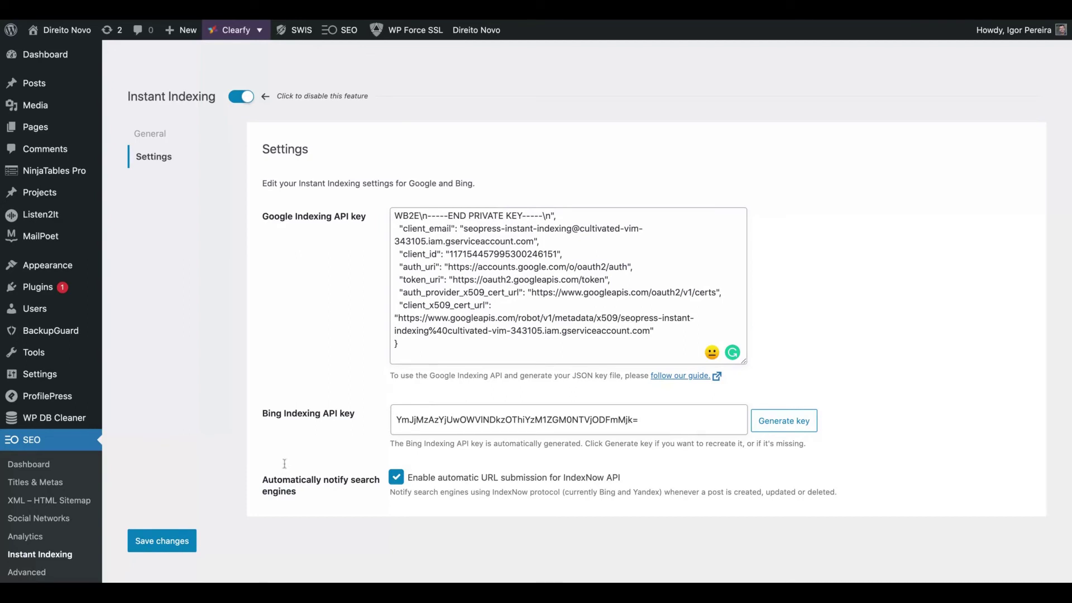
drag(284, 464, 297, 493)
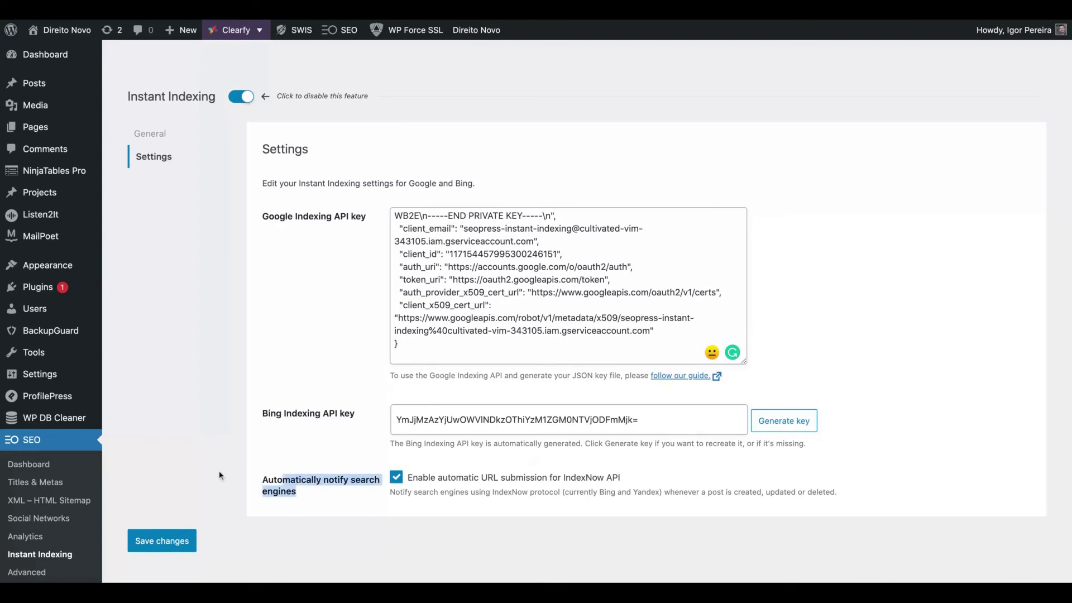
click(233, 466)
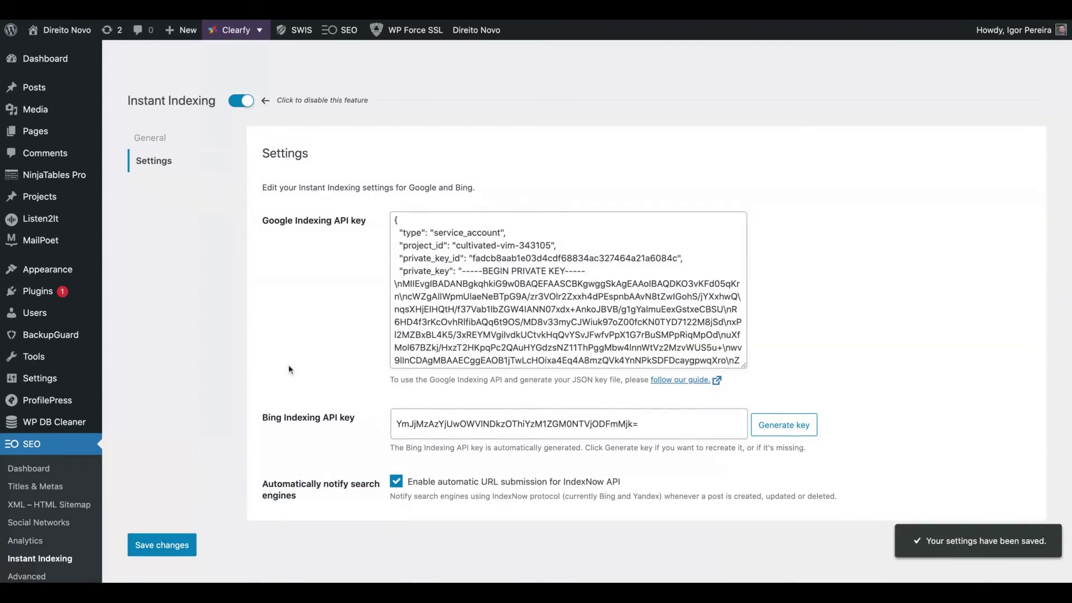
On the General tab, paste the two direitonovo.com article URLs on separate lines.
click(149, 138)
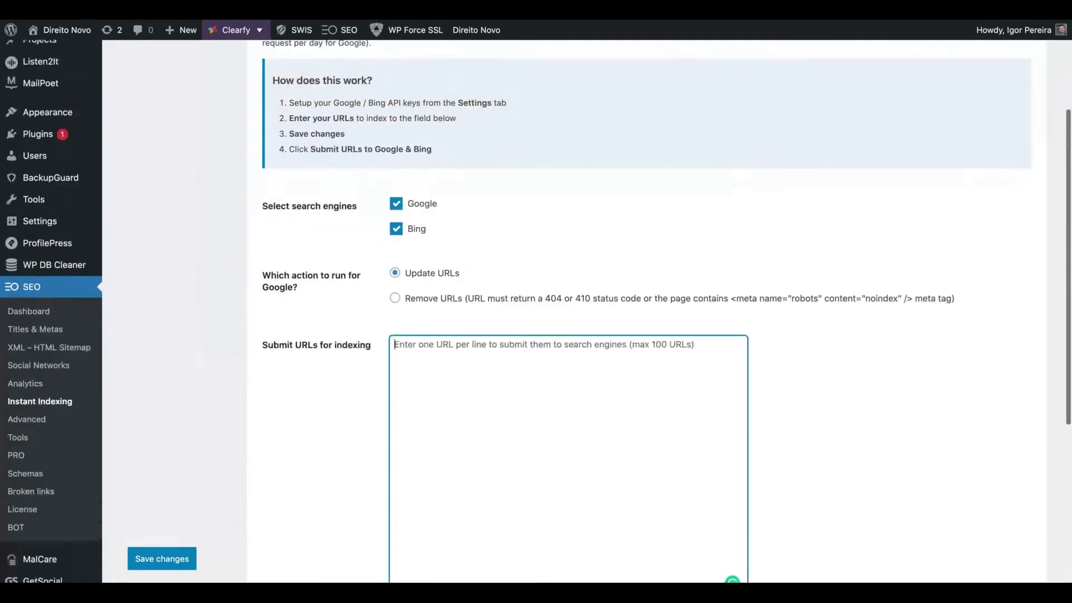
scroll(536, 310, up, 3)
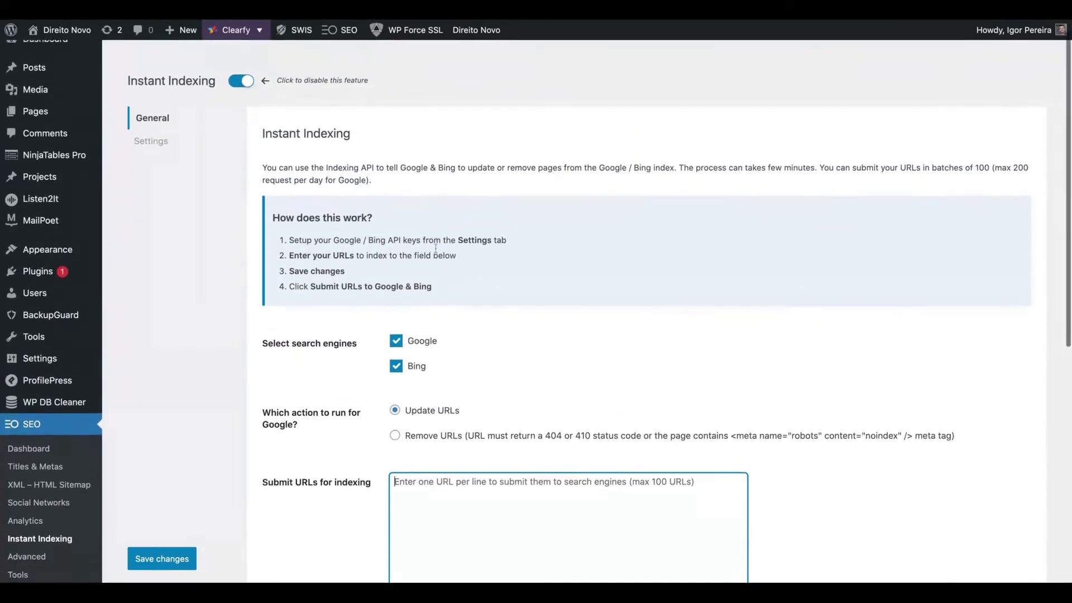
scroll(436, 248, down, 5)
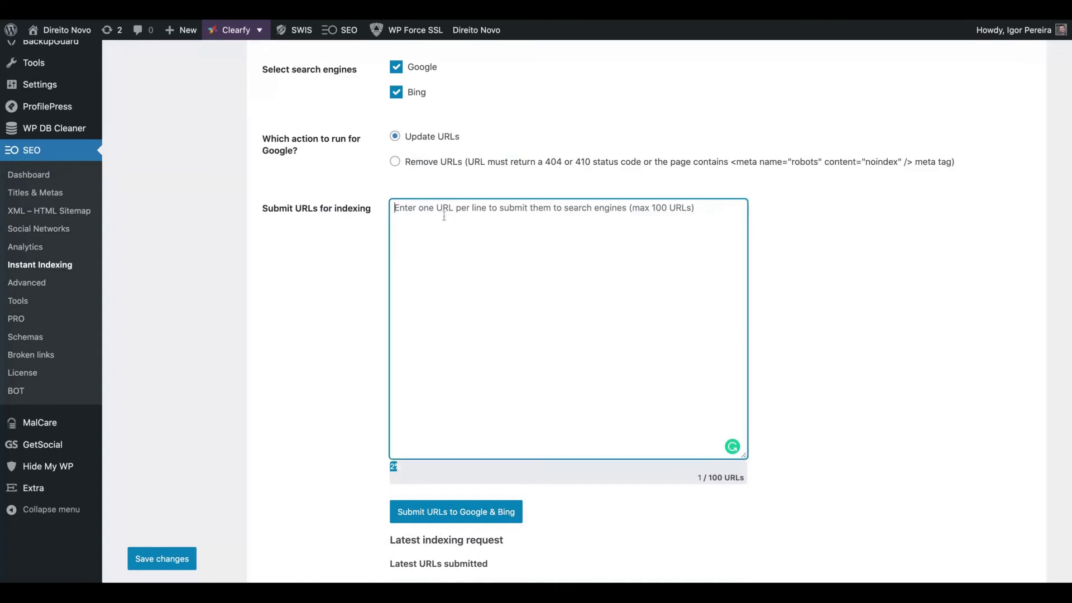
text(https://direitonovo.com/academia/exploracao-sexual-da-mulher-inglaterra-seculo-xviii/)
key(Return)
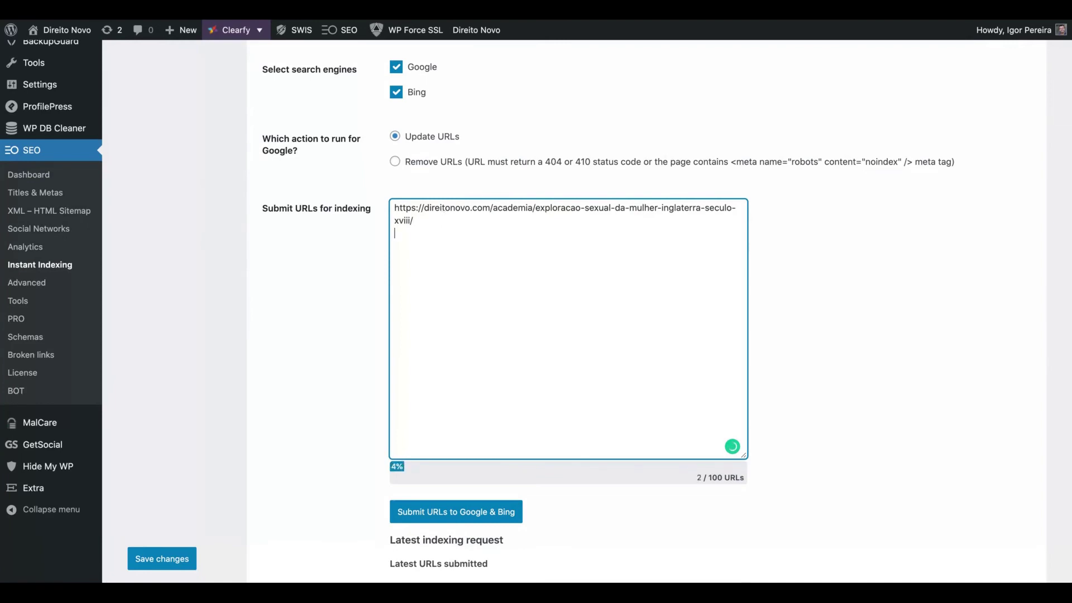
text(https://direitonovo.com/justica/direito-penal/competencia-crime-de-lavagem-de-dinheiro-infografico/)
scroll(443, 411, down, 2)
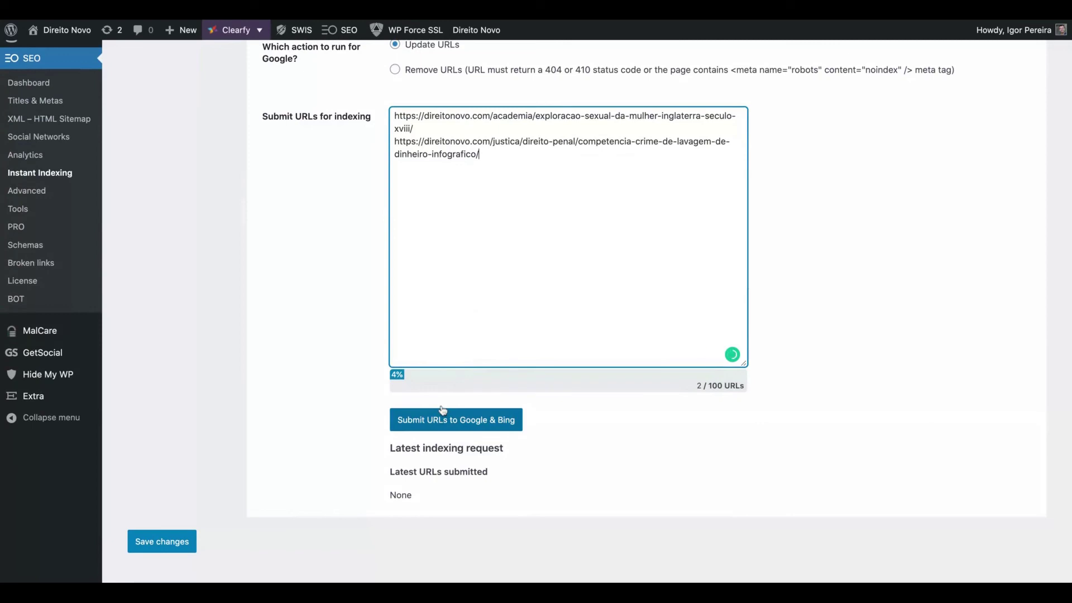
Submit the URLs to Google & Bing and review the latest indexing responses.
click(443, 411)
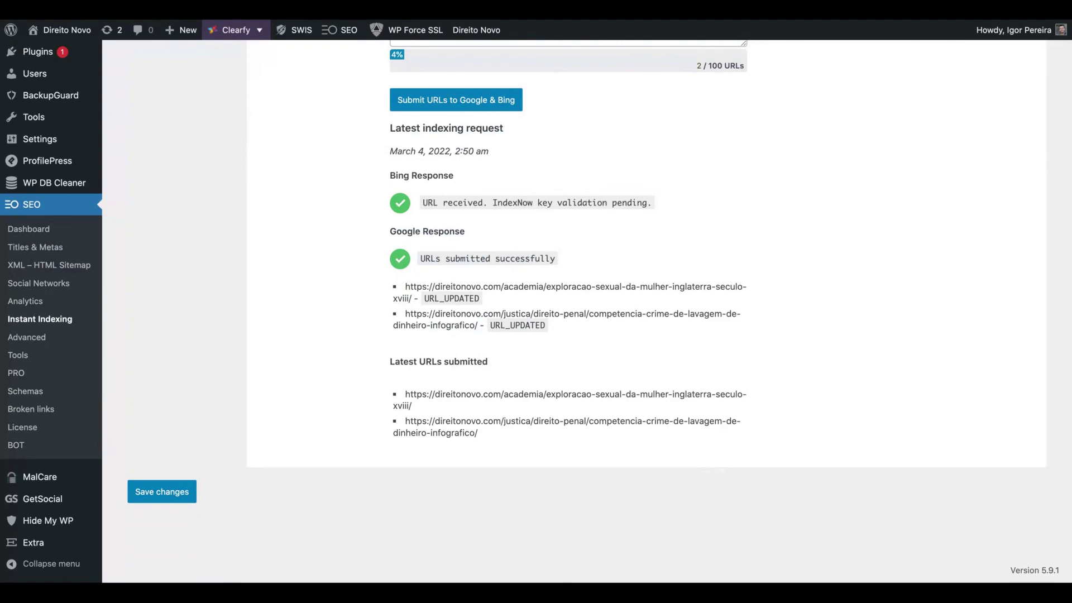
scroll(536, 301, up, 10)
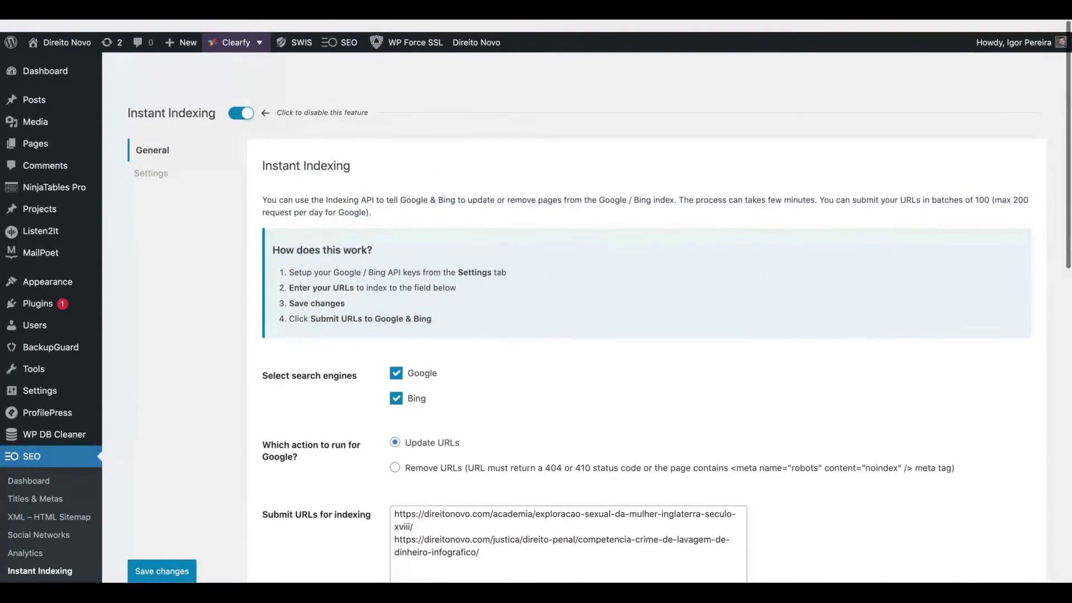